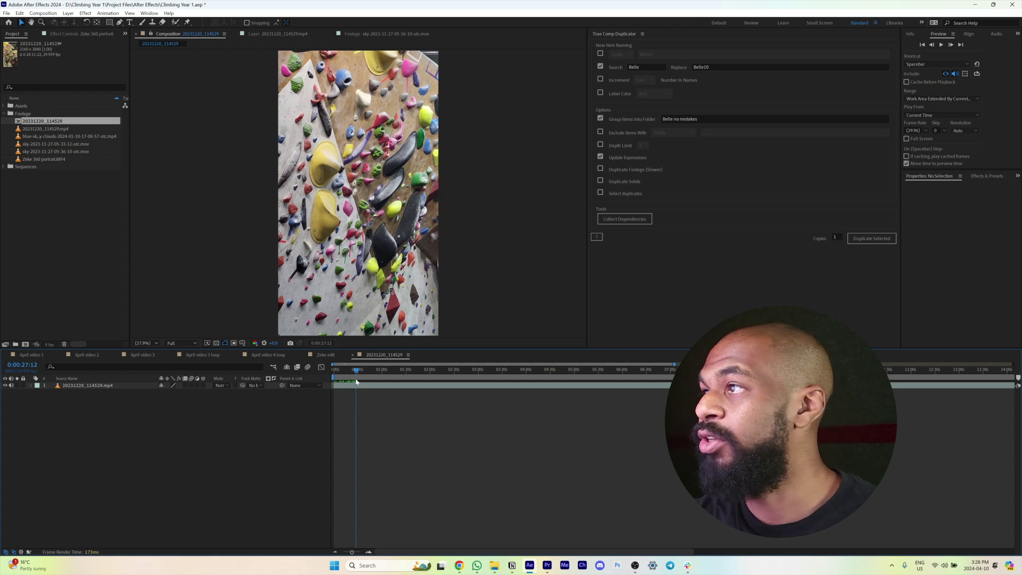
- Duplicate the bouldering clip layer and scrub the playhead forward to about 22 seconds
{"action": "left_click", "coordinate": [357, 381]}
{"action": "key", "text": "ctrl+d"}
{"action": "left_click", "coordinate": [348, 374]}
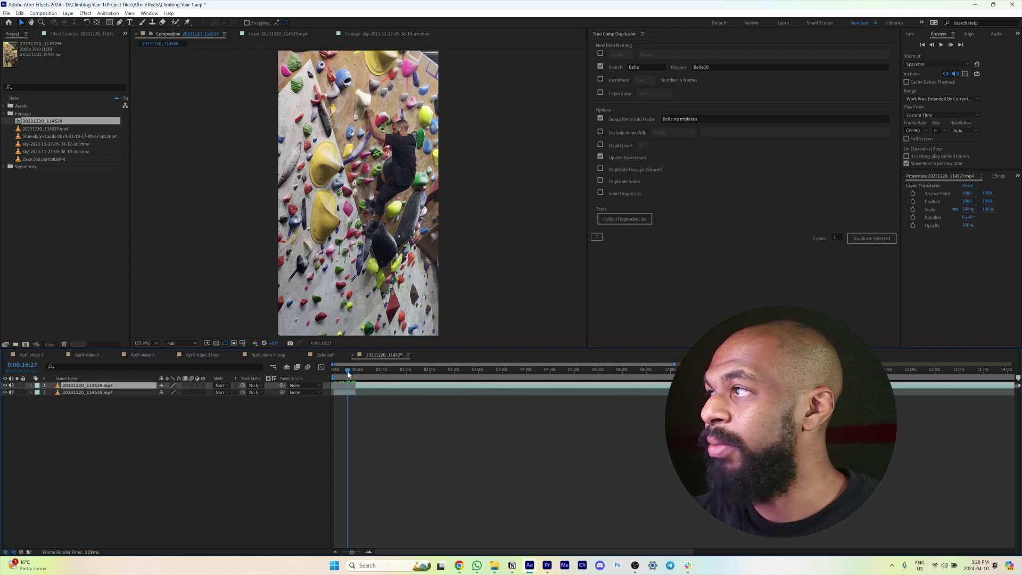
{"action": "key", "text": "equal"}
{"action": "left_click_drag", "start_coordinate": [362, 374], "coordinate": [471, 378]}
- Split the top clip layer at the current time, then undo the split
{"action": "scroll", "coordinate": [364, 371], "scroll_direction": "down", "scroll_amount": 5}
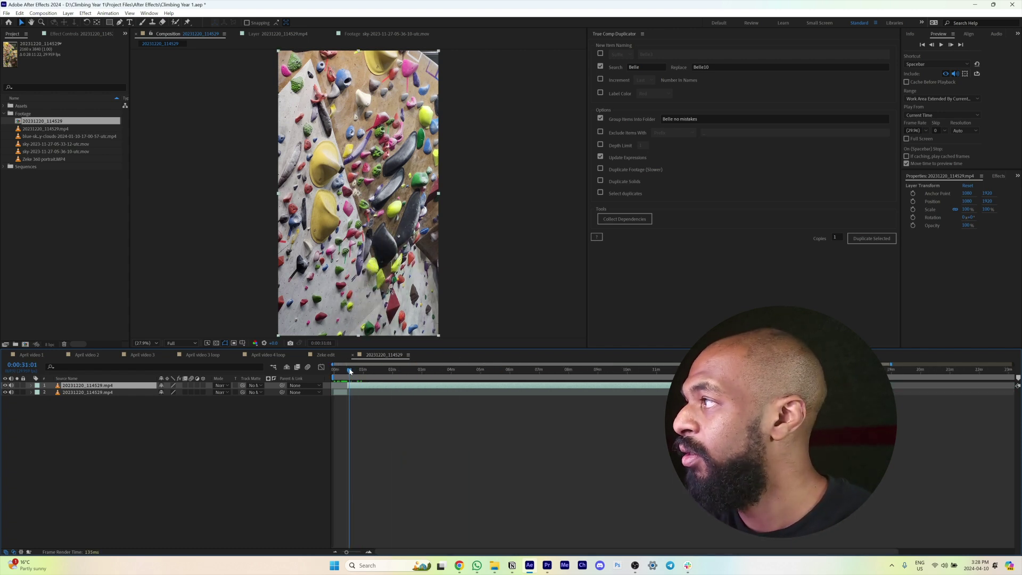
{"action": "scroll", "coordinate": [350, 371], "scroll_direction": "up", "scroll_amount": 3}
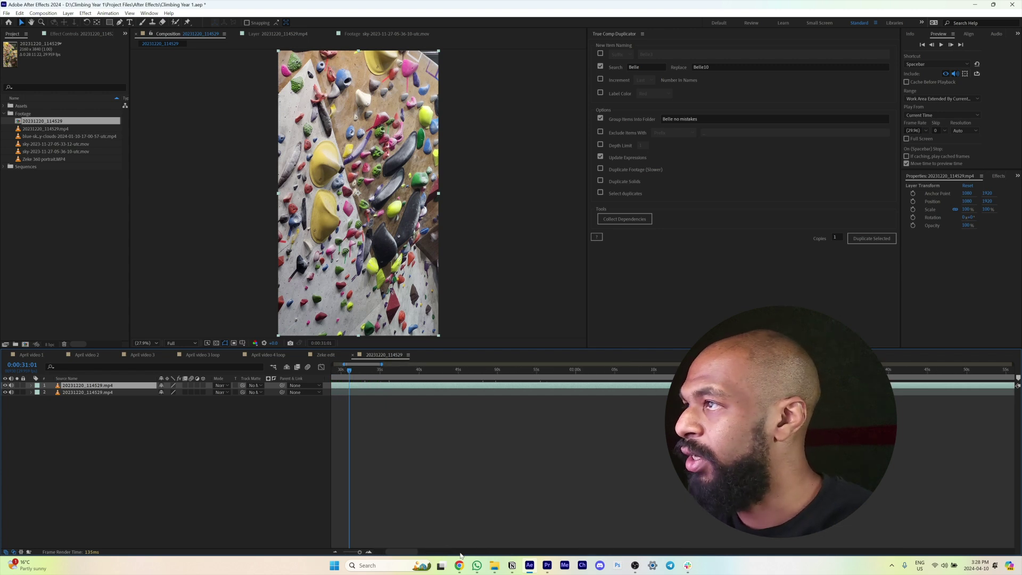
{"action": "scroll", "coordinate": [461, 554], "scroll_direction": "left", "scroll_amount": 3}
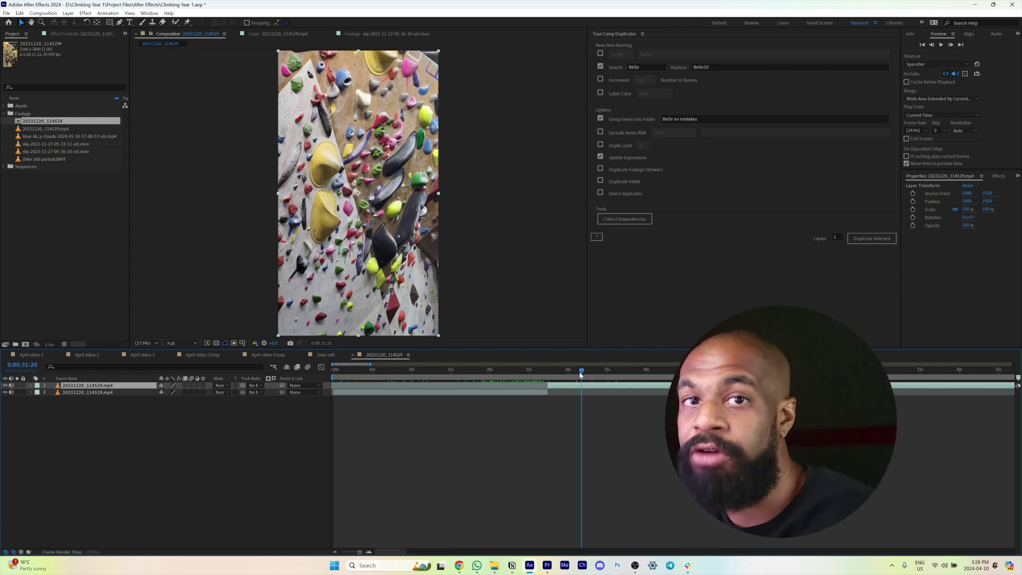
{"action": "key", "text": "ctrl+shift+d"}
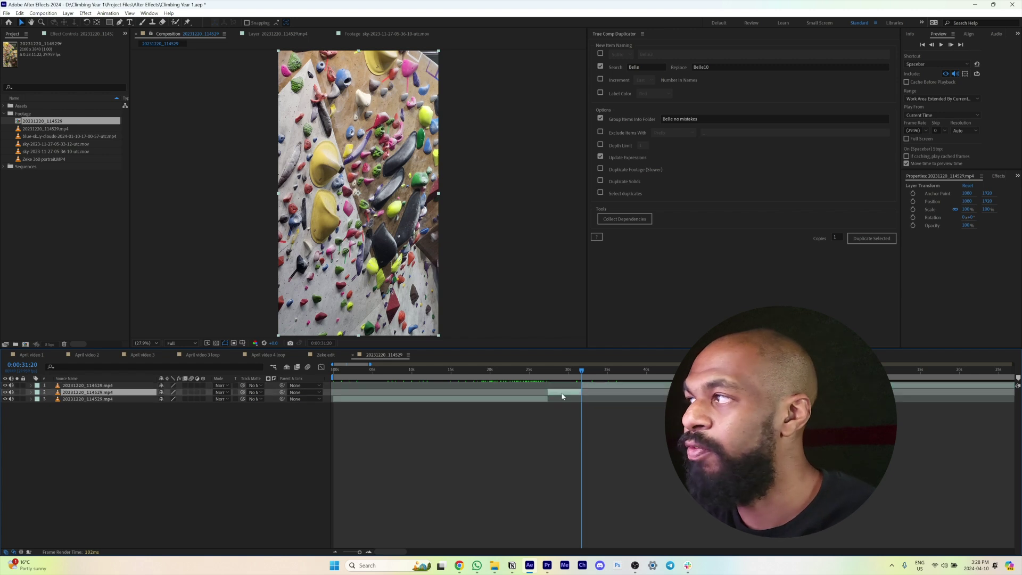
{"action": "key", "text": "ctrl+z"}
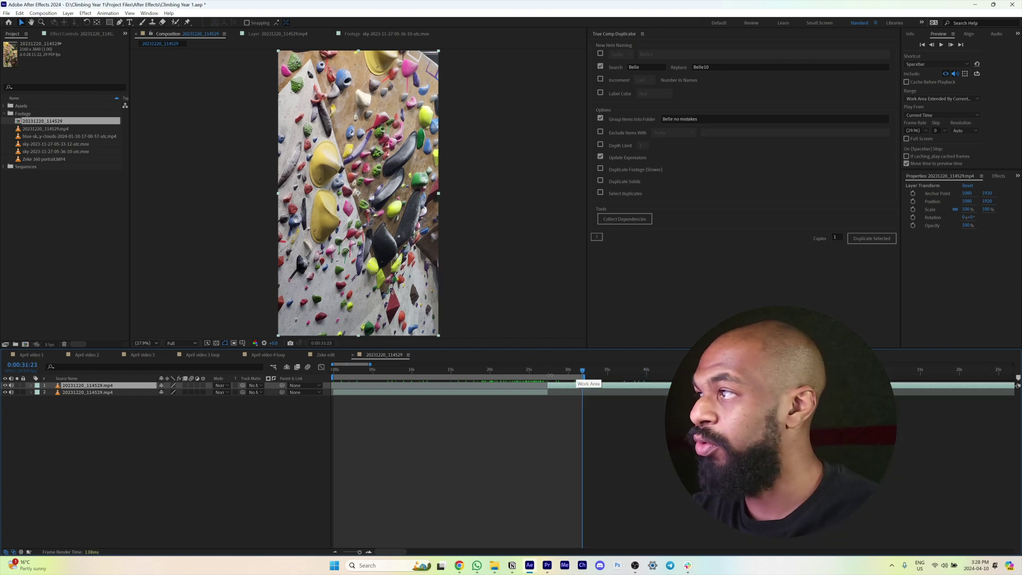
- Trim the composition to its 31-second work area
{"action": "right_click", "coordinate": [583, 376]}
{"action": "left_click", "coordinate": [582, 400]}
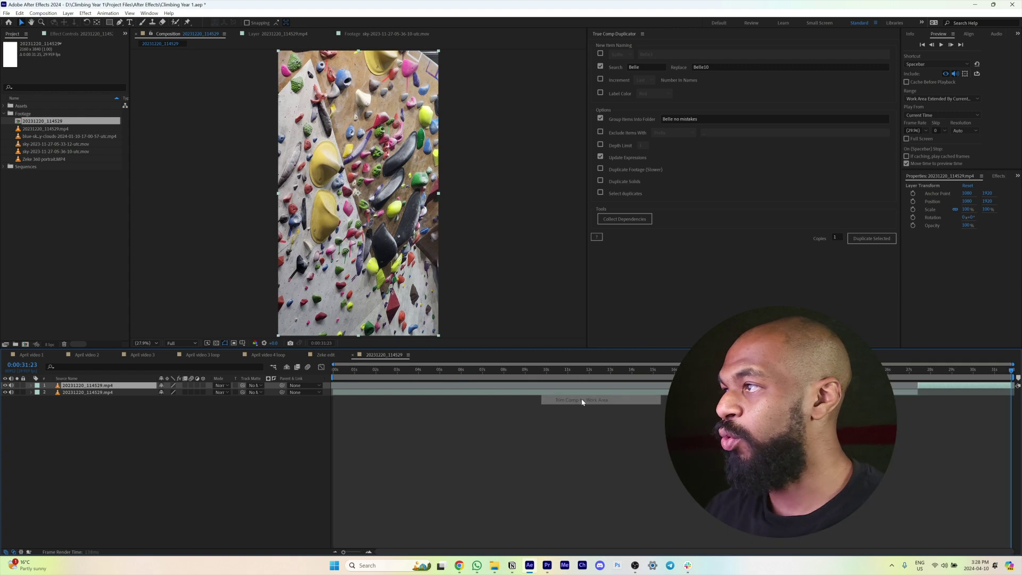
{"action": "left_click", "coordinate": [253, 434]}
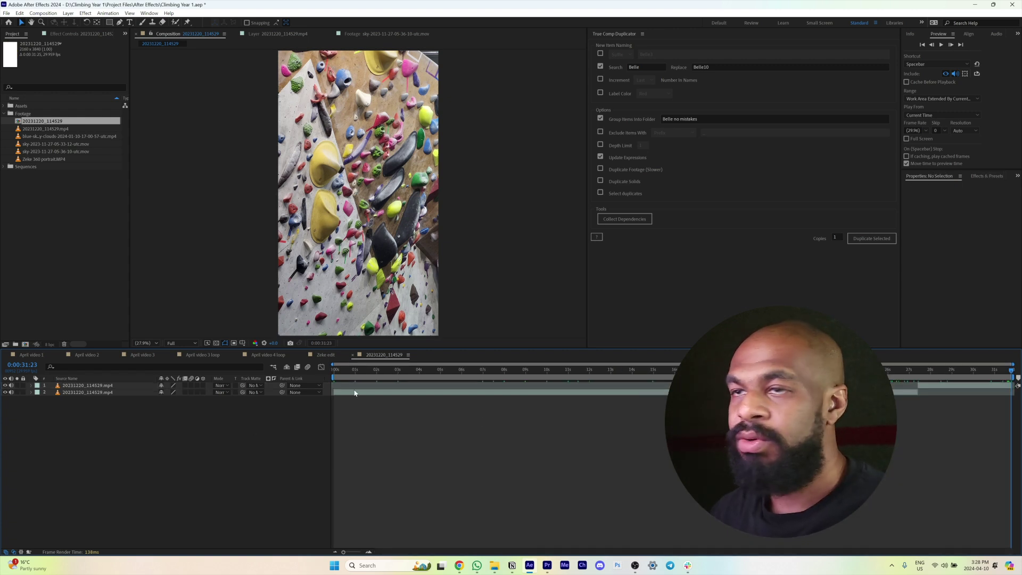
{"action": "right_click", "coordinate": [410, 358]}
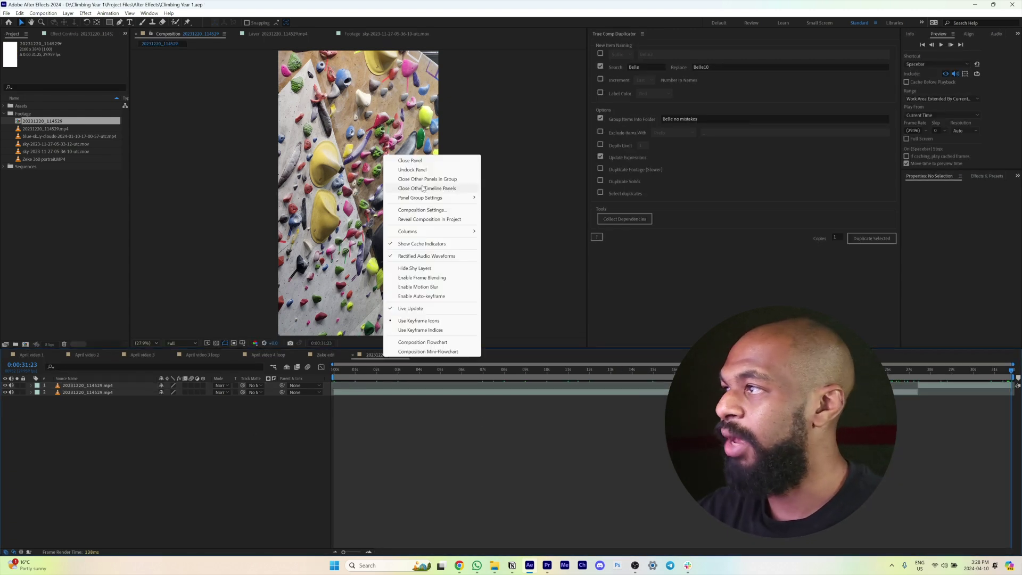
- Save the Infinity zoom comp's current frame as the still 'Infinity zoom reference'
{"action": "left_click", "coordinate": [426, 221]}
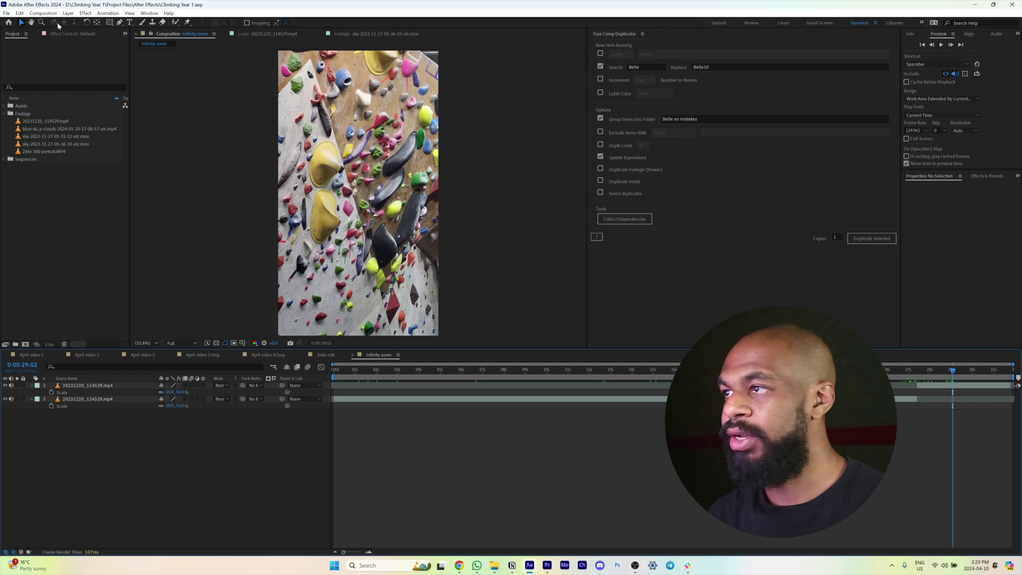
{"action": "left_click", "coordinate": [50, 14]}
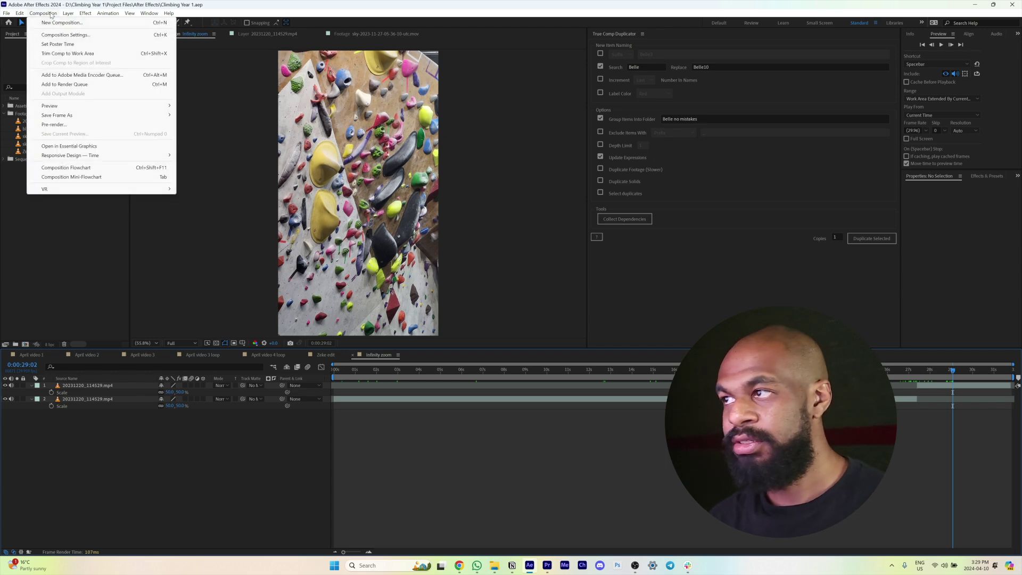
{"action": "mouse_move", "coordinate": [79, 115]}
{"action": "left_click", "coordinate": [210, 116]}
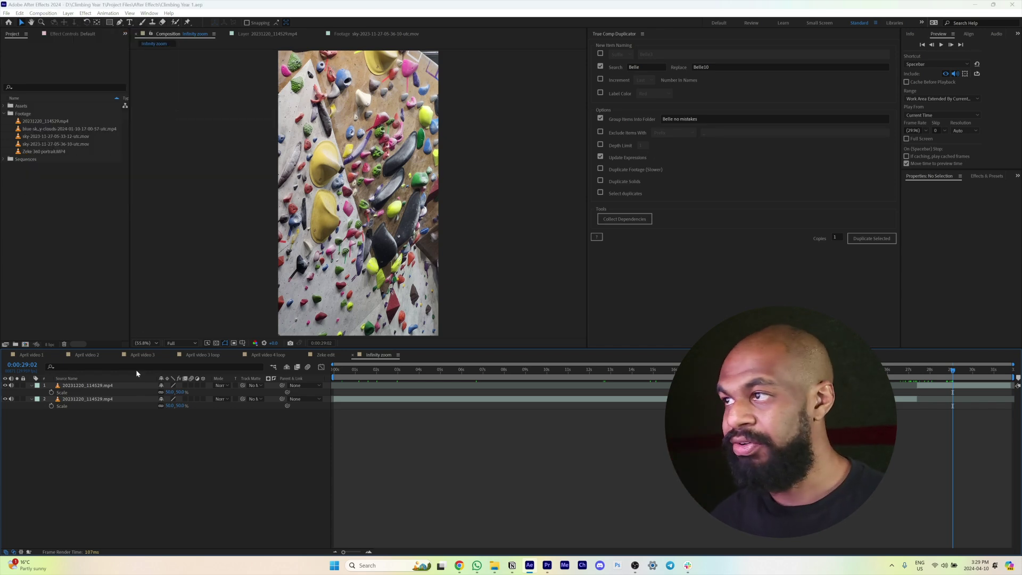
{"action": "left_click_drag", "start_coordinate": [186, 26], "coordinate": [232, 93]}
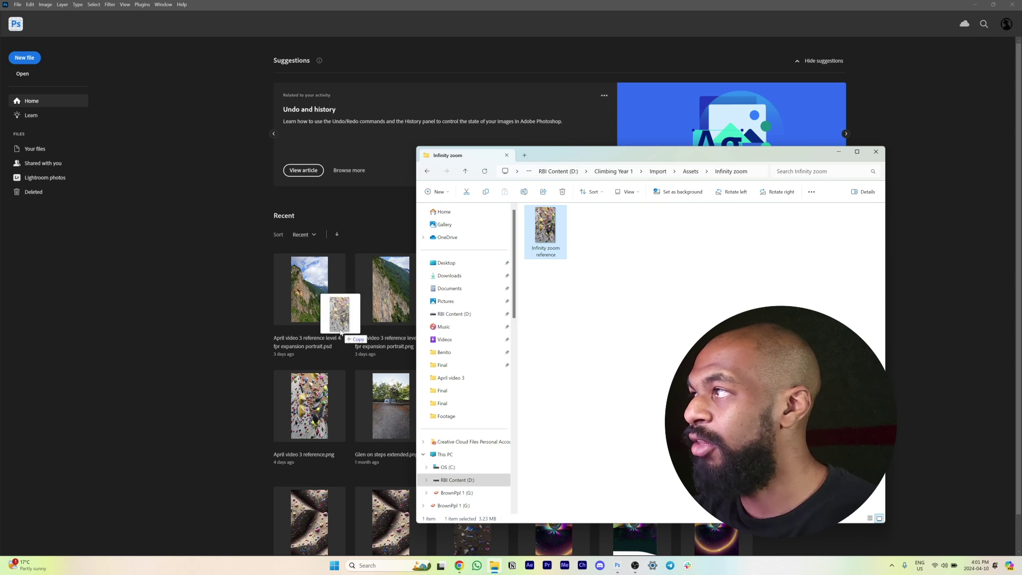
- Open the Infinity zoom reference in Photoshop, expand the canvas outward, and enter the prompt 'extend'
{"action": "left_click_drag", "start_coordinate": [340, 332], "coordinate": [304, 367]}
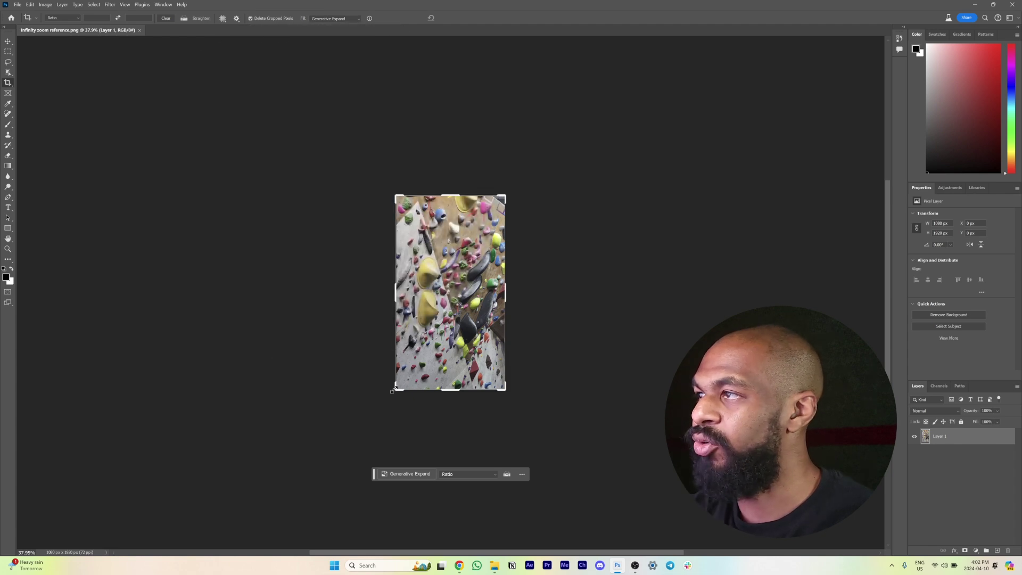
{"action": "left_click_drag", "start_coordinate": [392, 390], "coordinate": [290, 488]}
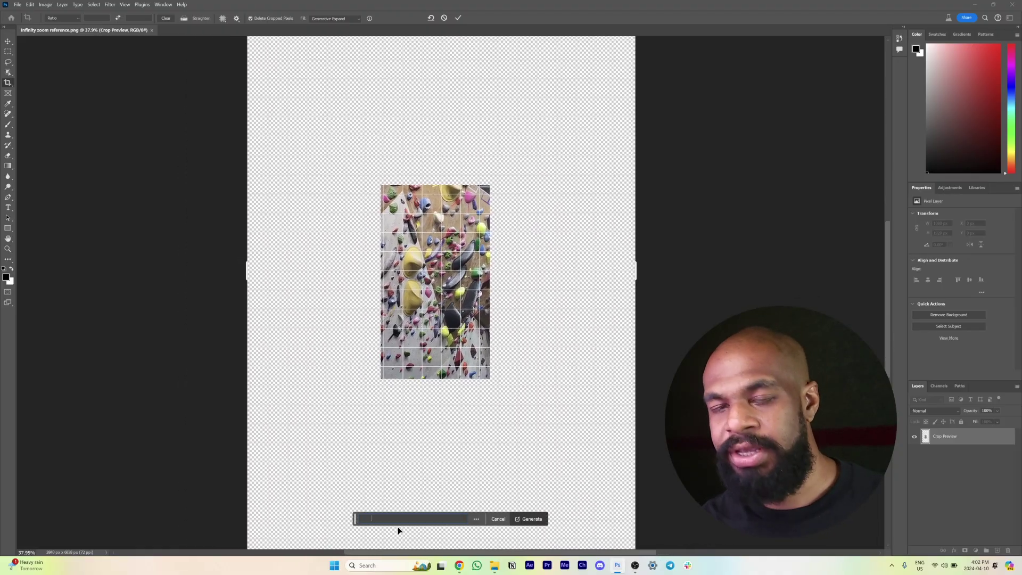
{"action": "type", "text": "extend rock cli..."}
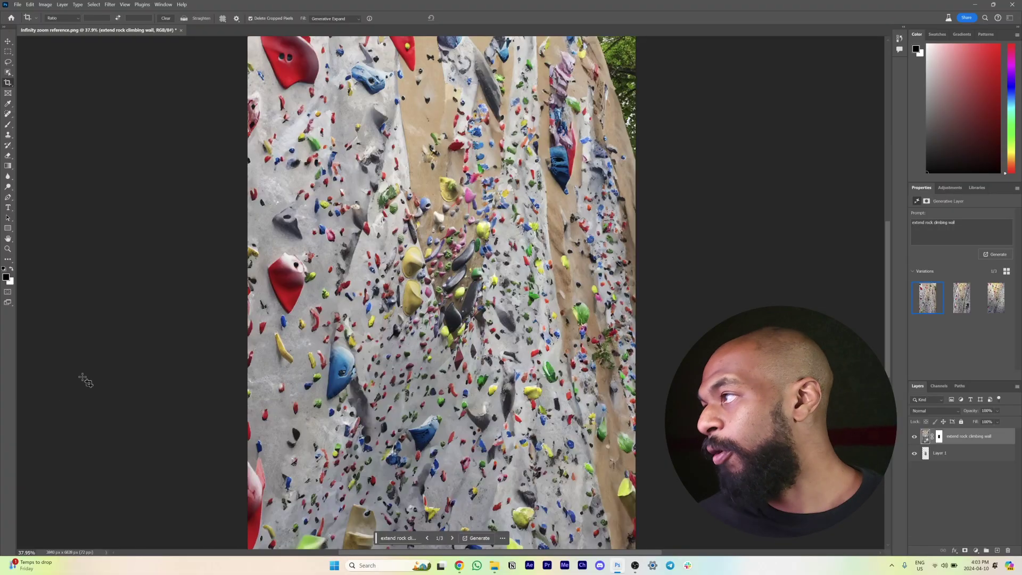
- Regenerate with 'extend bouldering wall, psychedelic' and inspect the second variation across the wall
{"action": "scroll", "coordinate": [87, 381], "scroll_direction": "down", "scroll_amount": 6}
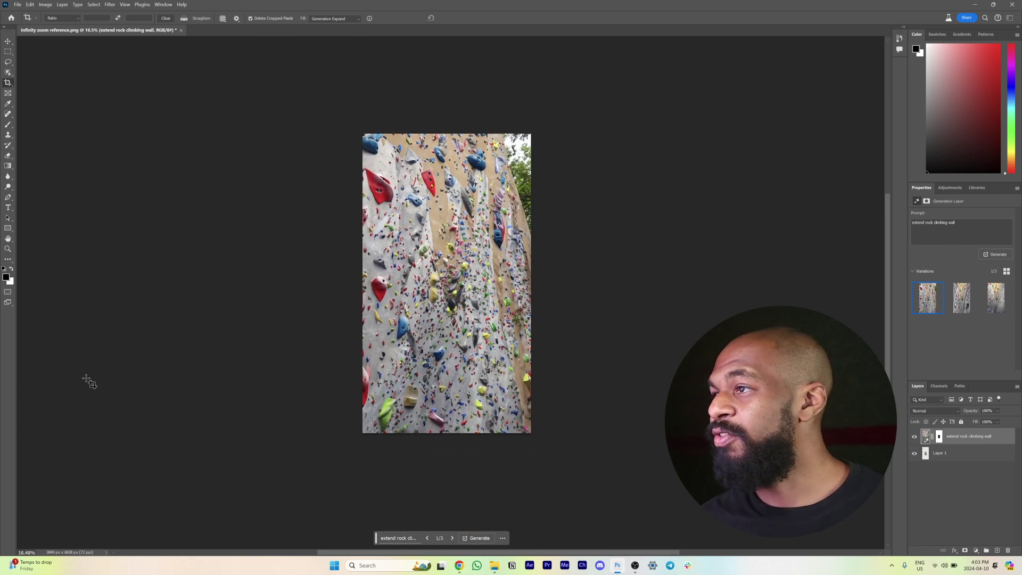
{"action": "scroll", "coordinate": [88, 381], "scroll_direction": "up", "scroll_amount": 2}
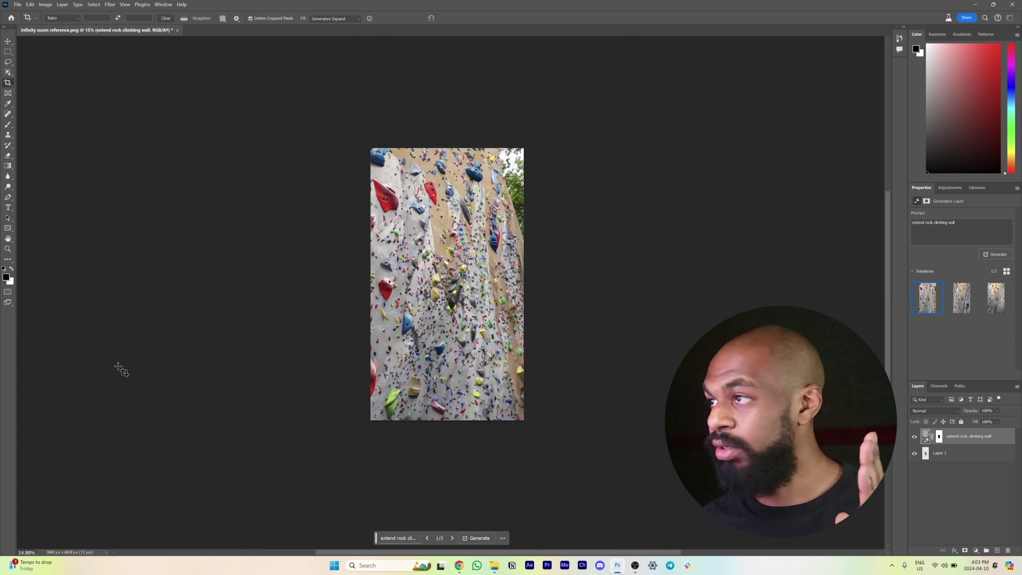
{"action": "left_click", "coordinate": [972, 310]}
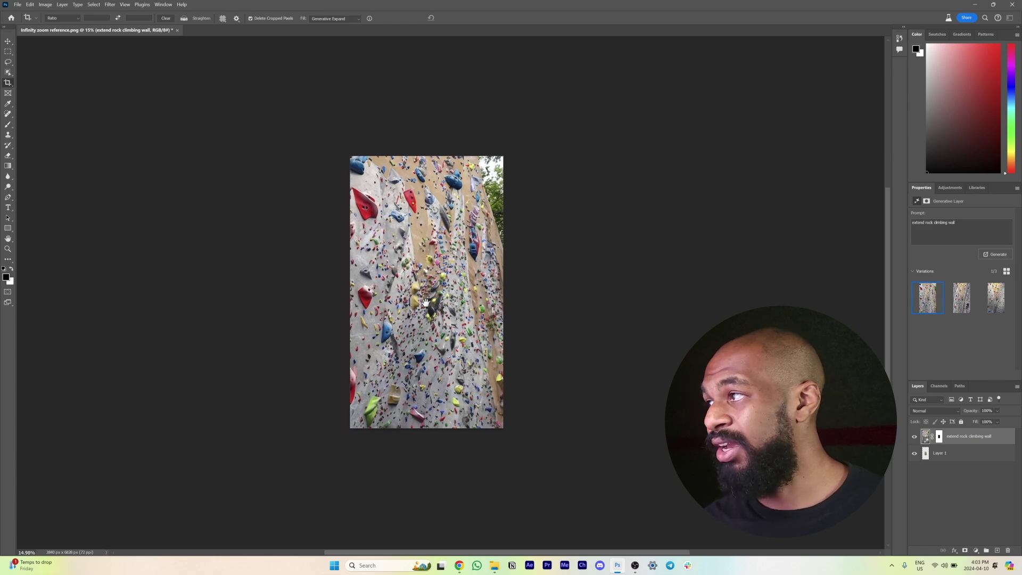
{"action": "scroll", "coordinate": [537, 368], "scroll_direction": "up", "scroll_amount": 5}
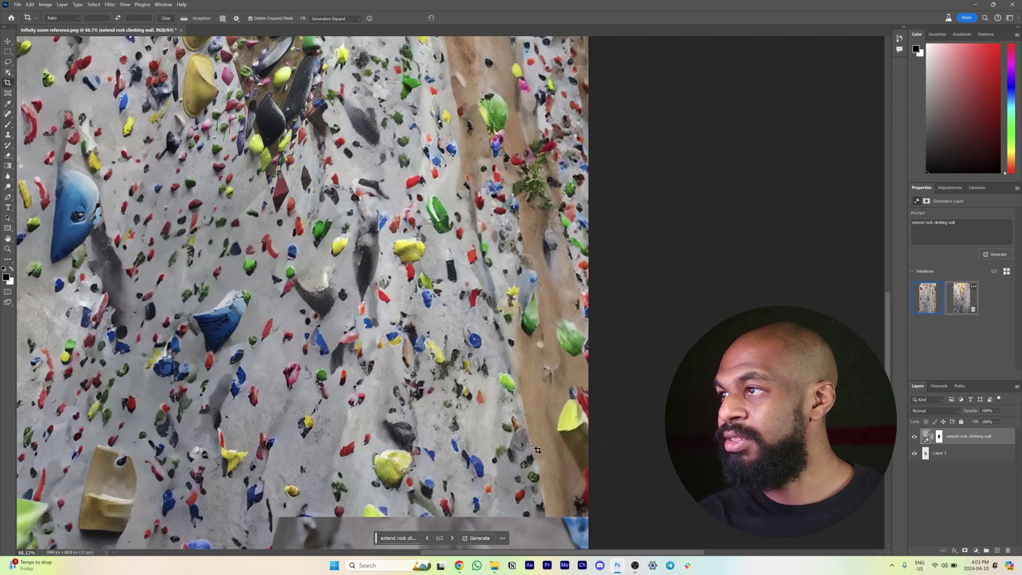
{"action": "scroll", "coordinate": [421, 397], "scroll_direction": "down", "scroll_amount": 5}
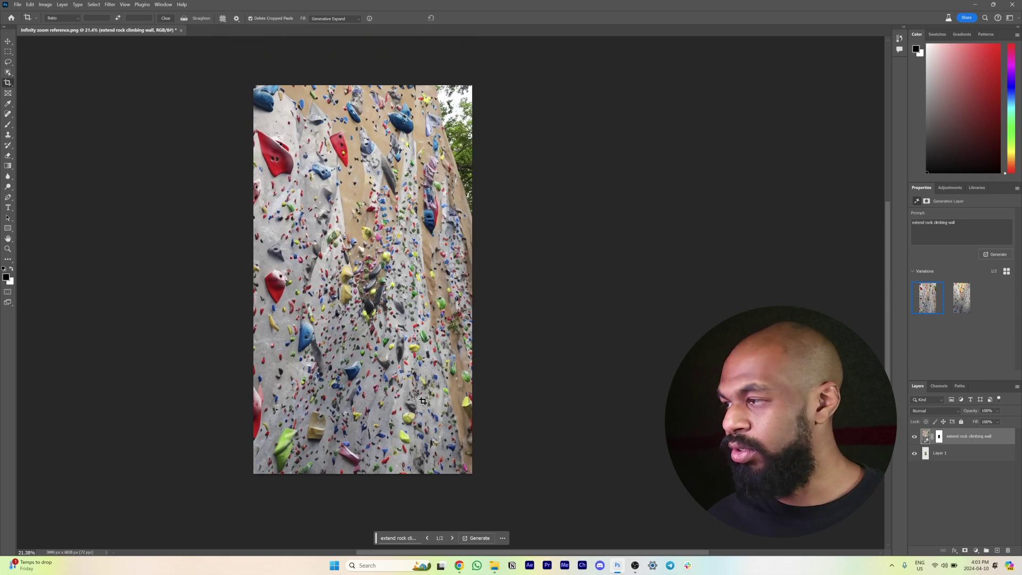
{"action": "scroll", "coordinate": [423, 401], "scroll_direction": "down", "scroll_amount": 1}
{"action": "left_click_drag", "start_coordinate": [357, 307], "coordinate": [423, 330]}
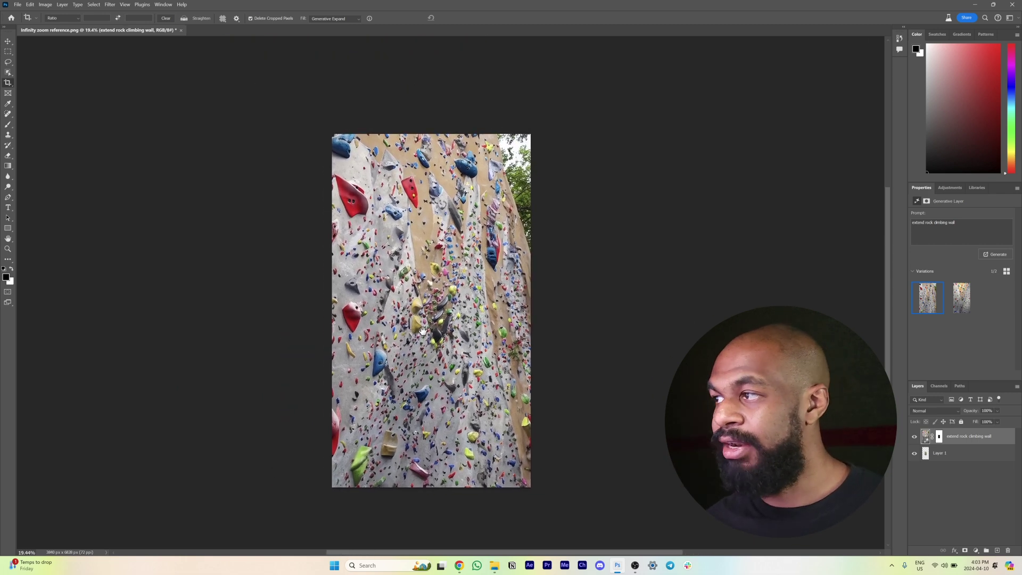
{"action": "scroll", "coordinate": [423, 331], "scroll_direction": "up", "scroll_amount": 3}
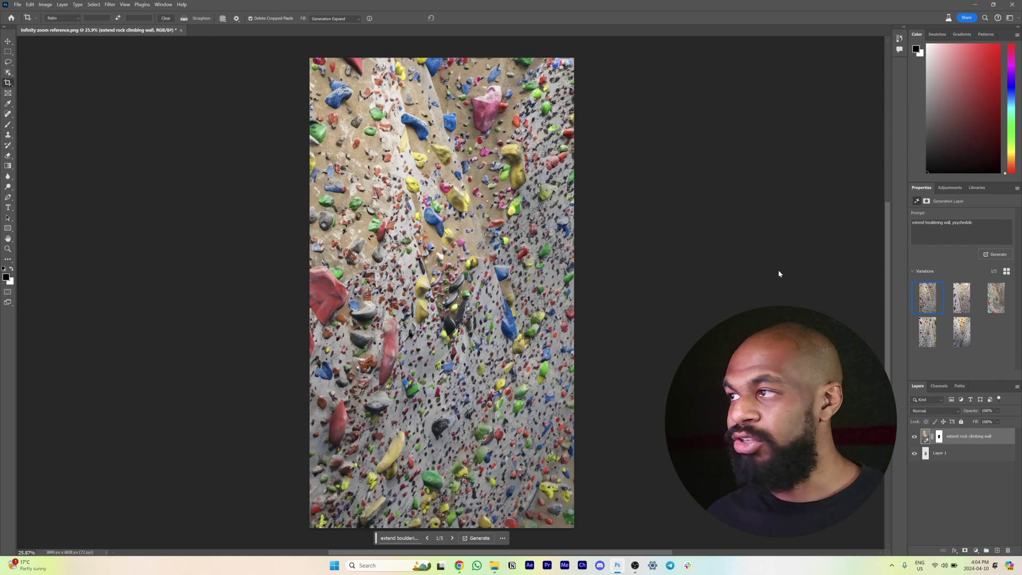
- Preview the second and third wall variations and keep the third on the canvas
{"action": "left_click", "coordinate": [963, 301]}
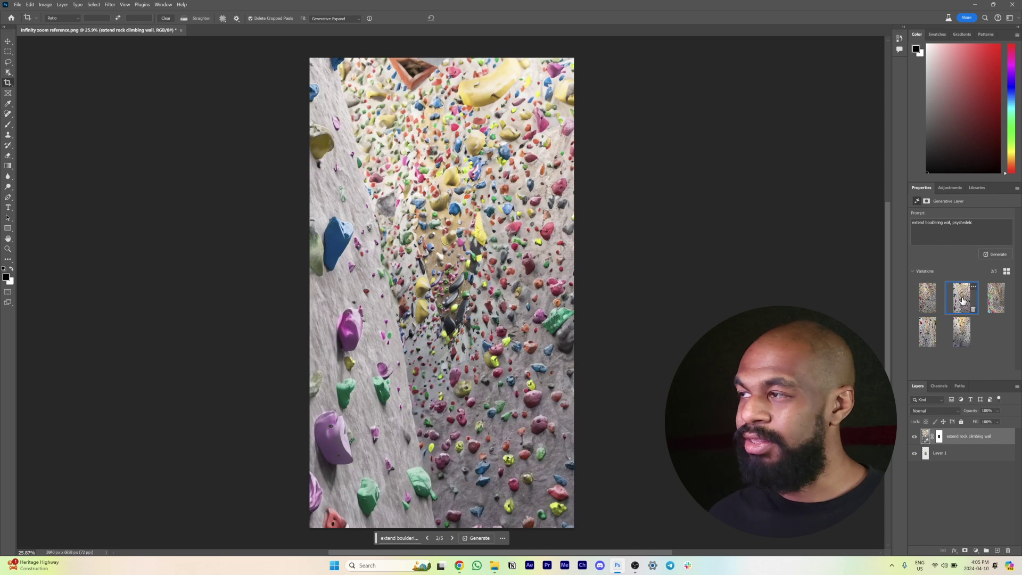
{"action": "left_click", "coordinate": [997, 301]}
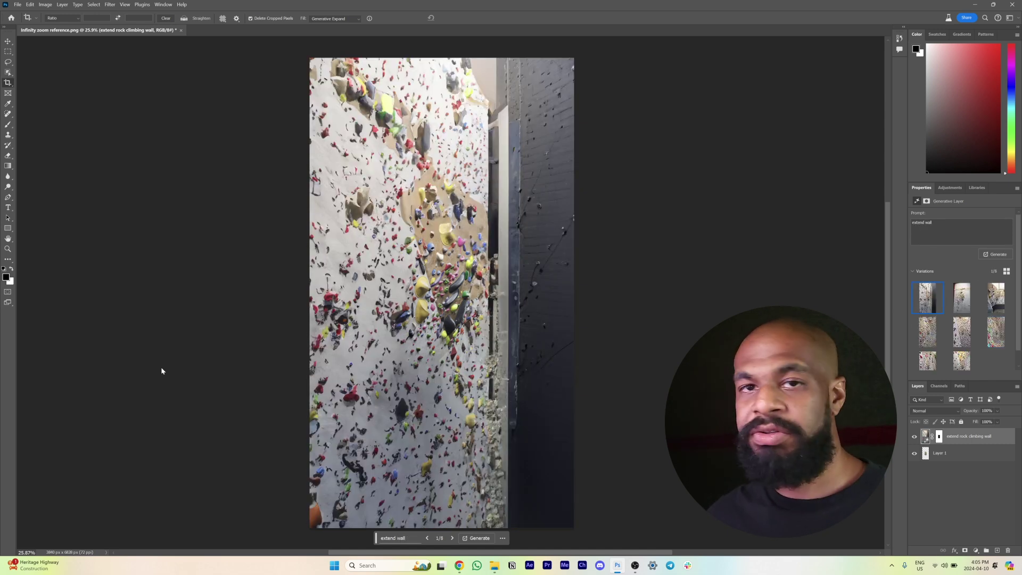
{"action": "left_click", "coordinate": [997, 301]}
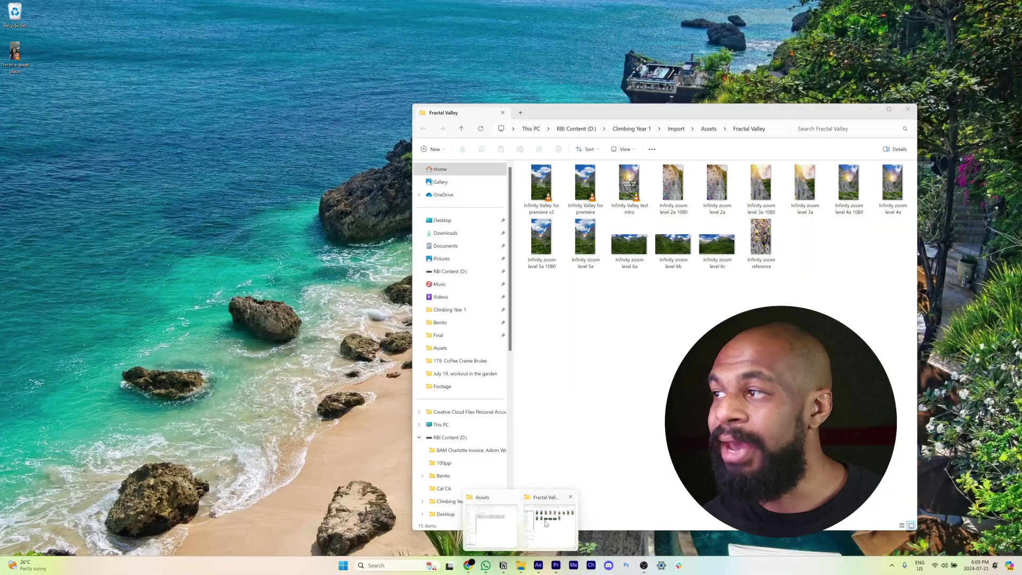
- Place Infinity zoom level 2a.png above the climbing clip at 42% opacity
{"action": "left_click", "coordinate": [545, 524]}
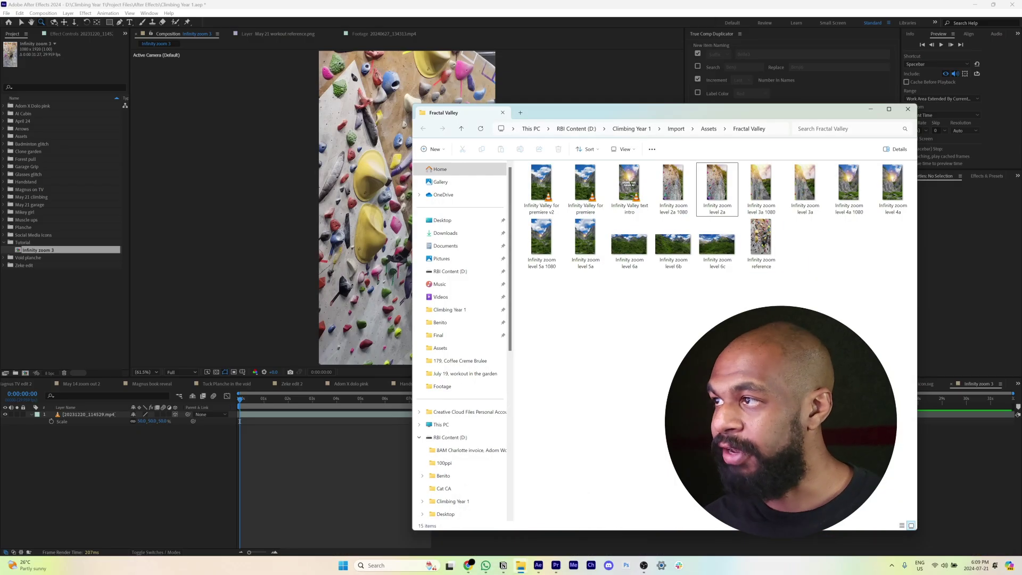
{"action": "left_click_drag", "start_coordinate": [718, 190], "coordinate": [130, 472]}
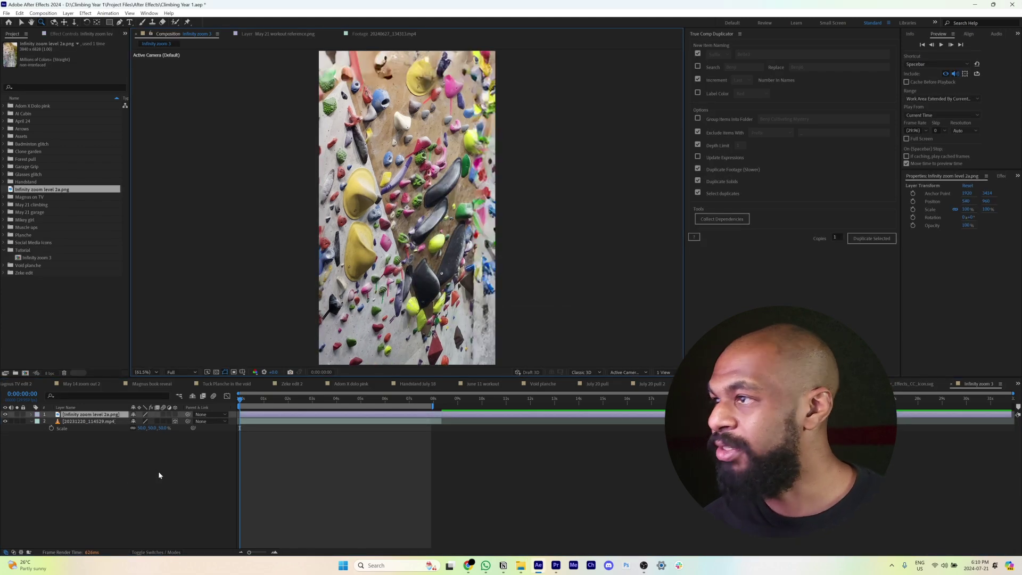
{"action": "key", "text": "t"}
{"action": "left_click_drag", "start_coordinate": [135, 421], "coordinate": [111, 421]}
- Set the wall image's Position X to about 592 and start a Pen mask around the climber
{"action": "key", "text": "p"}
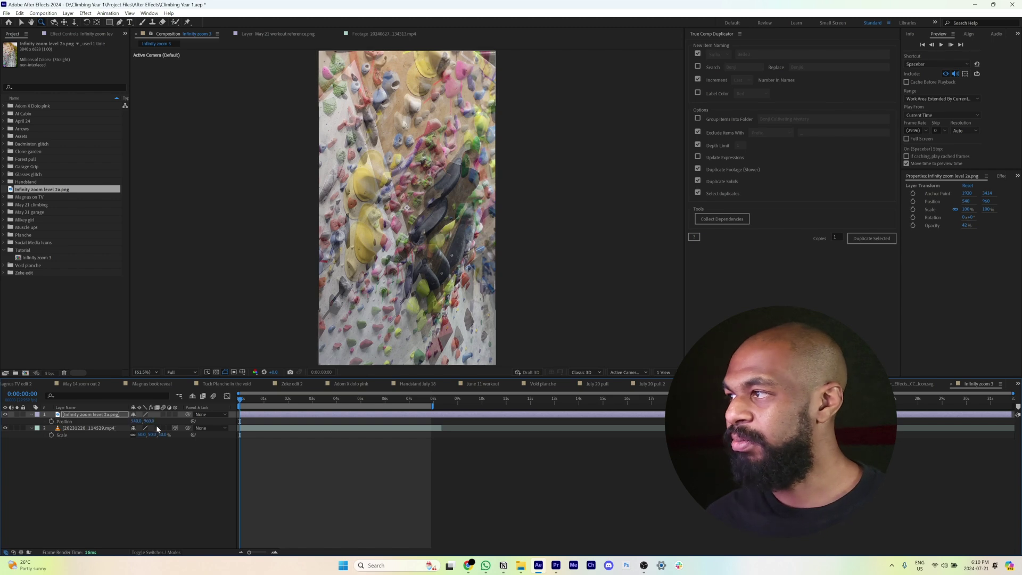
{"action": "left_click_drag", "start_coordinate": [134, 421], "coordinate": [97, 428]}
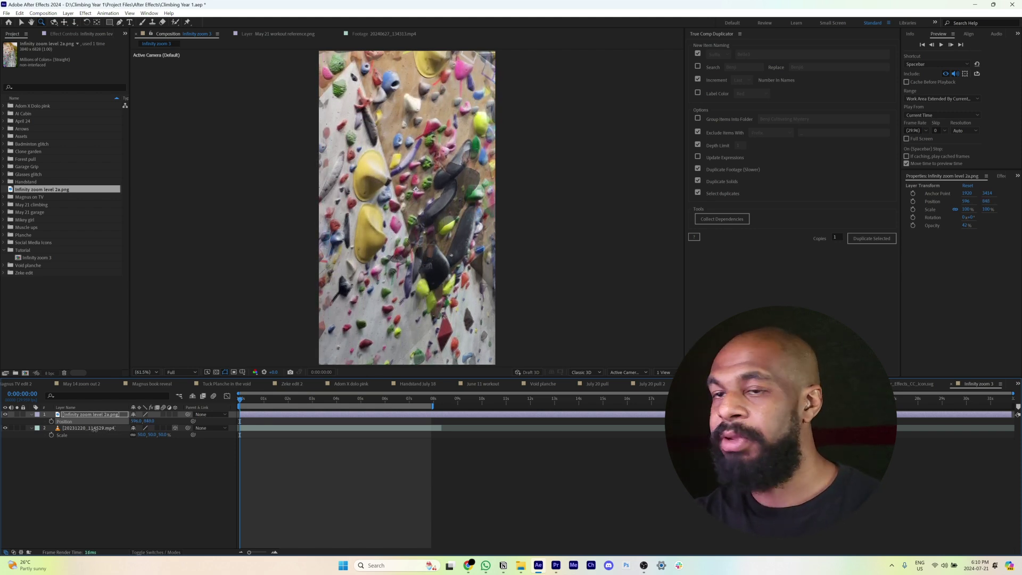
{"action": "left_click_drag", "start_coordinate": [136, 421], "coordinate": [134, 421]}
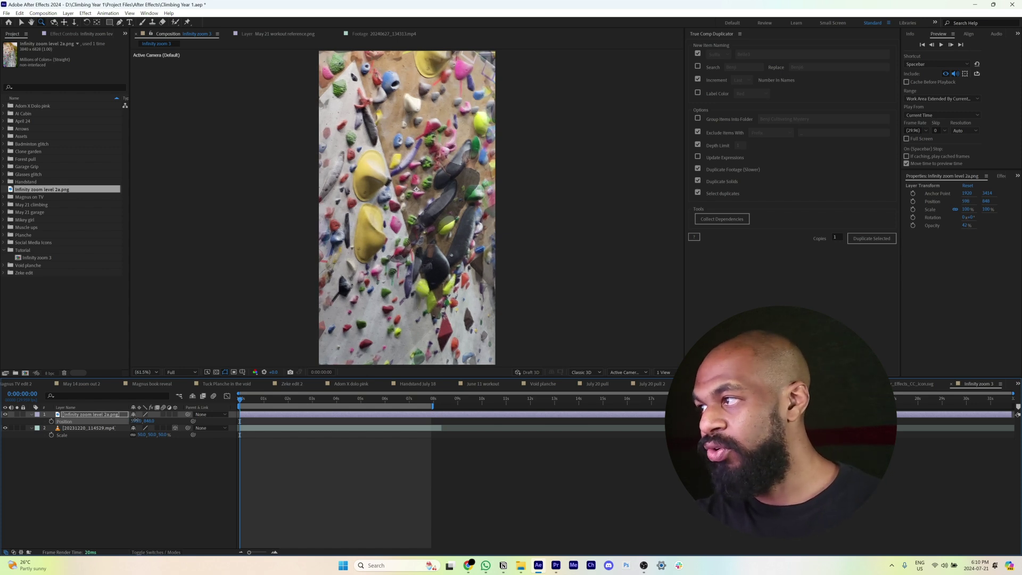
{"action": "left_click", "coordinate": [175, 504]}
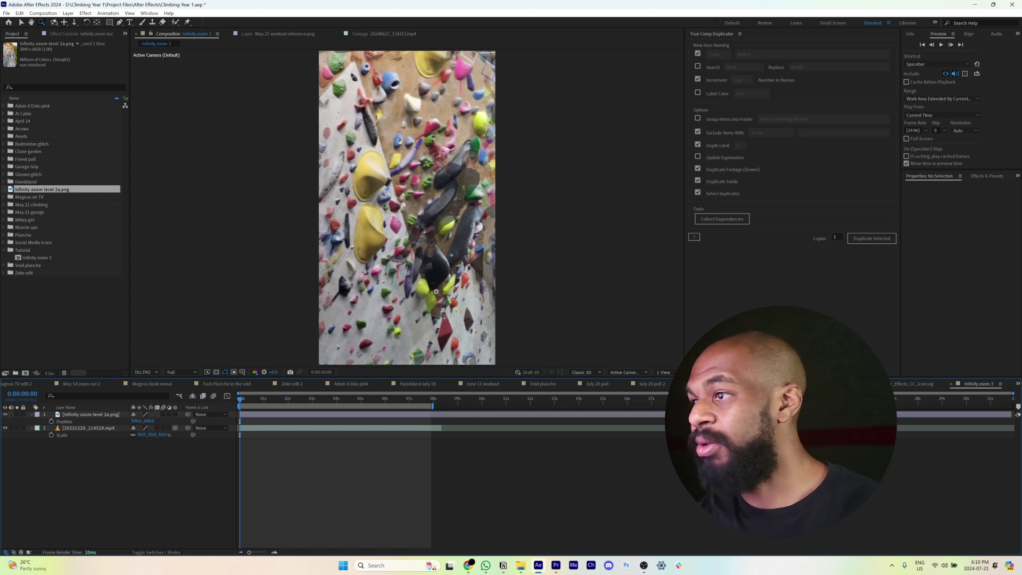
{"action": "left_click", "coordinate": [331, 116]}
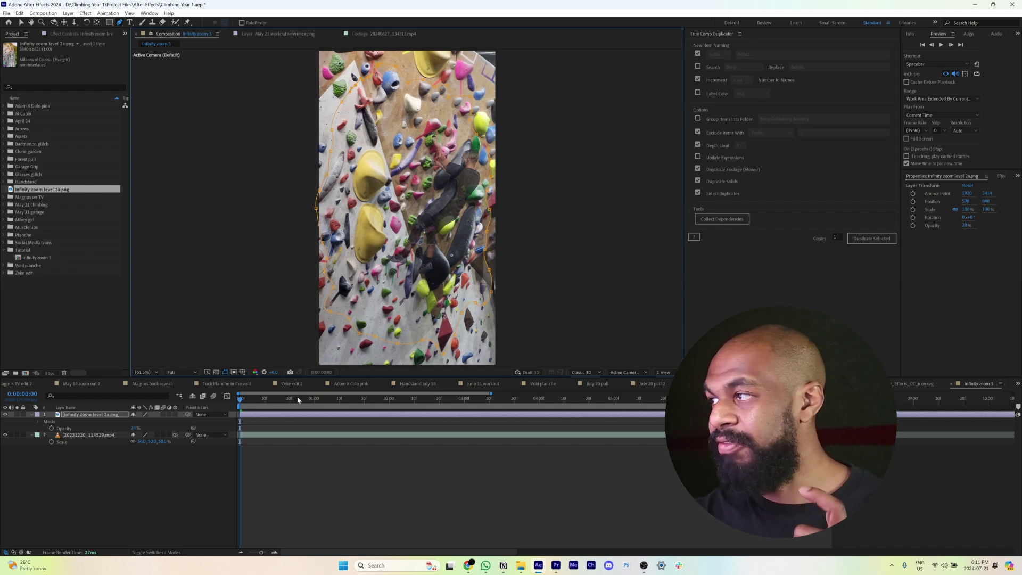
- Restore the wall image to 100% opacity, invert Mask 1, and reveal Mask Feather
{"action": "left_click_drag", "start_coordinate": [133, 428], "coordinate": [168, 428]}
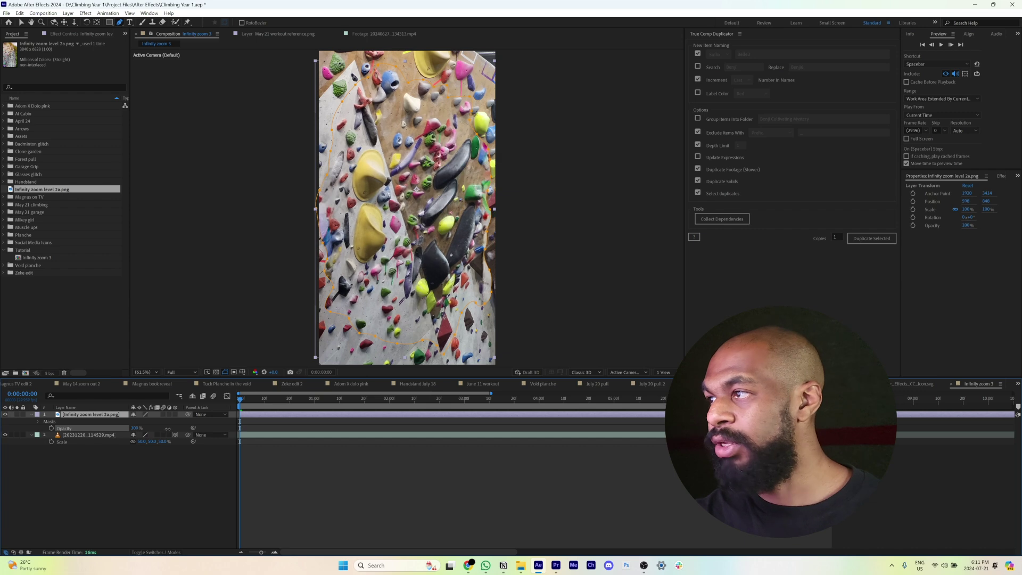
{"action": "left_click", "coordinate": [119, 416]}
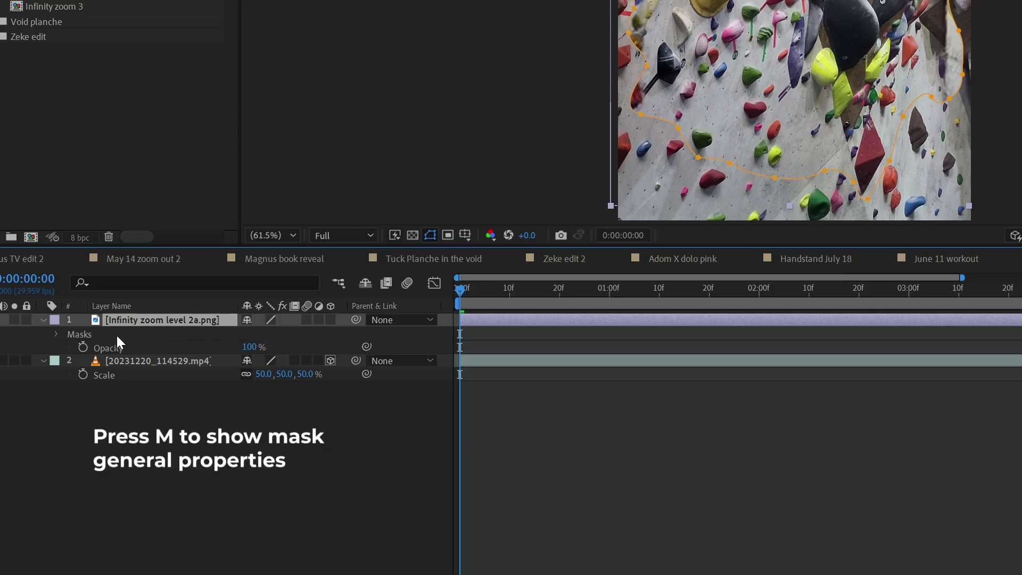
{"action": "key", "text": "m"}
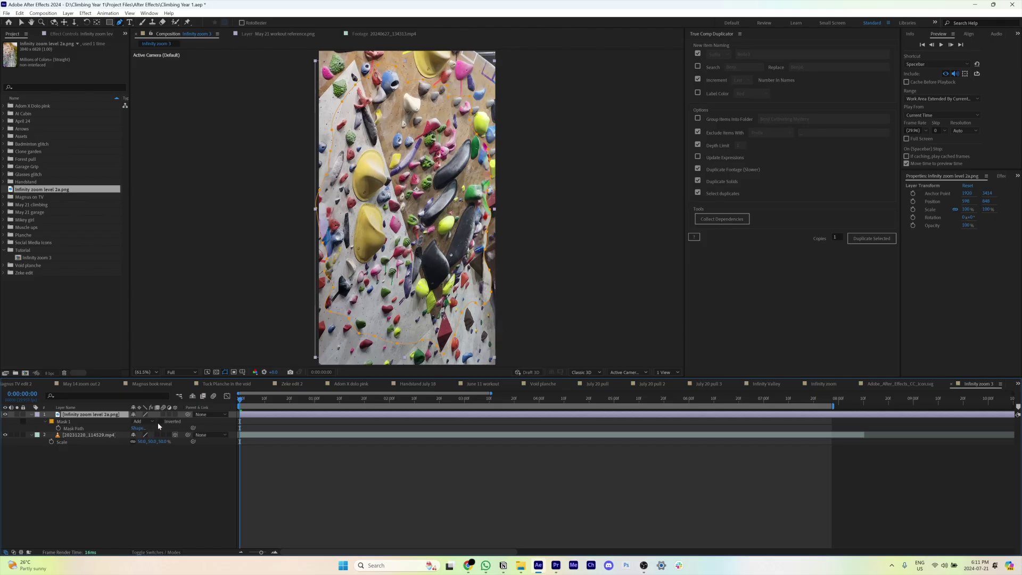
{"action": "left_click", "coordinate": [160, 422]}
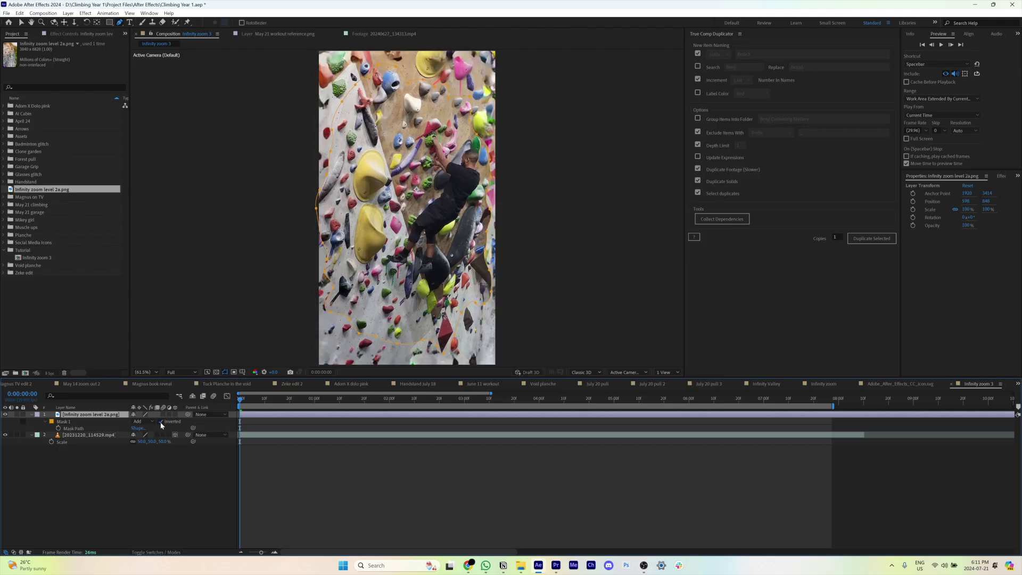
{"action": "key", "text": "v"}
{"action": "key", "text": "f"}
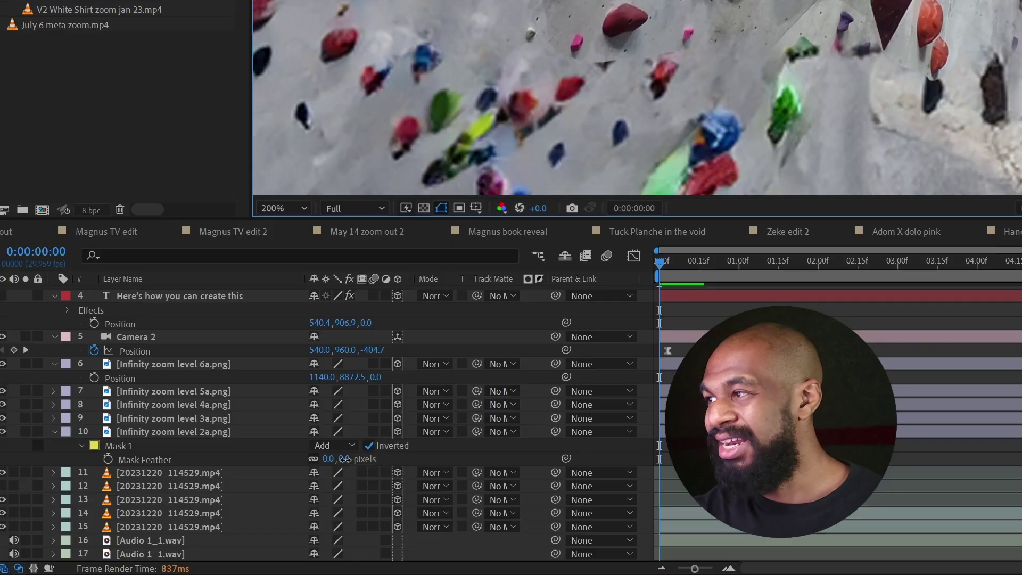
- Feather the wall image's mask to about 548 pixels
{"action": "left_click_drag", "start_coordinate": [345, 459], "coordinate": [405, 459]}
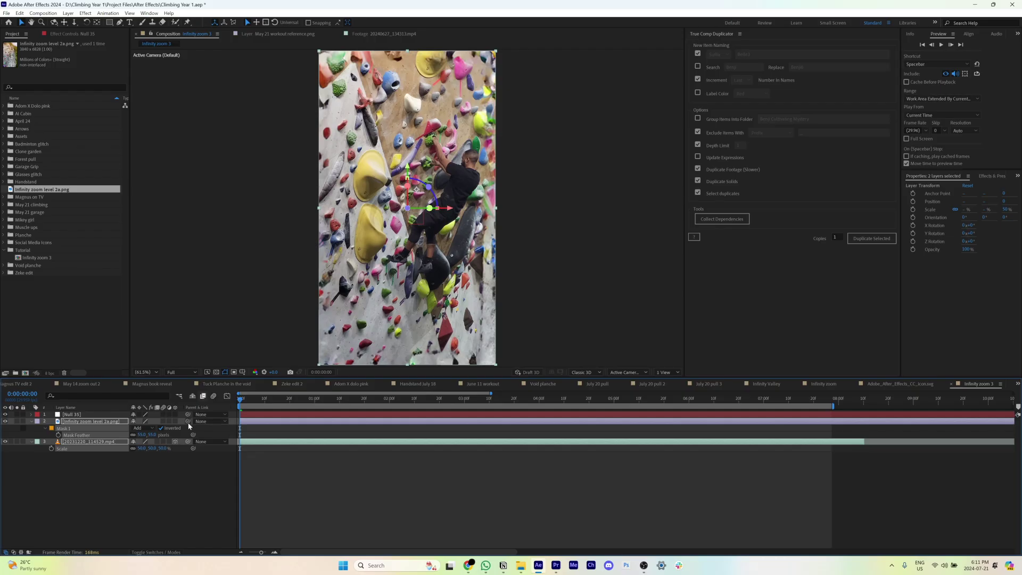
- Parent the wall image and clip to Null 35 and move the image into the Tutorial folder
{"action": "left_click_drag", "start_coordinate": [83, 426], "coordinate": [80, 418]}
{"action": "left_click_drag", "start_coordinate": [34, 194], "coordinate": [26, 250]}
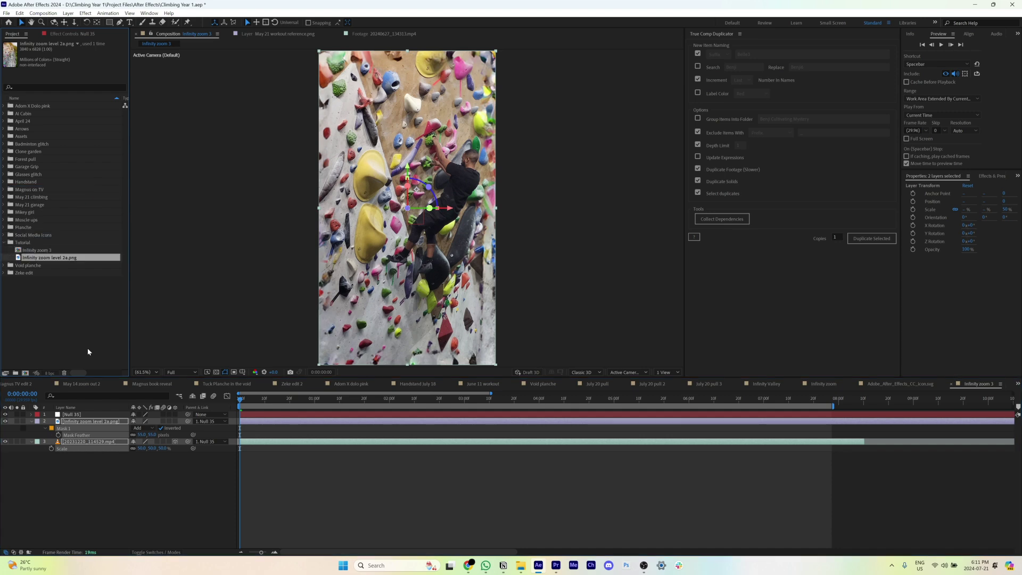
{"action": "left_click", "coordinate": [130, 500]}
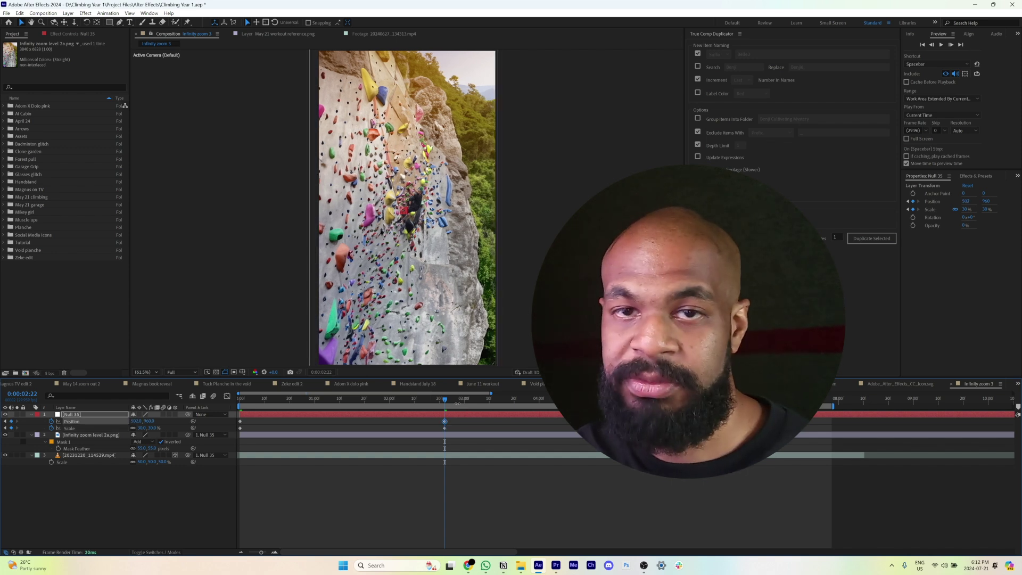
- Select the four Position and Scale keyframes on Null 35, then preview the zoom-out from 0:00:00:00
{"action": "left_click_drag", "start_coordinate": [452, 419], "coordinate": [234, 441]}
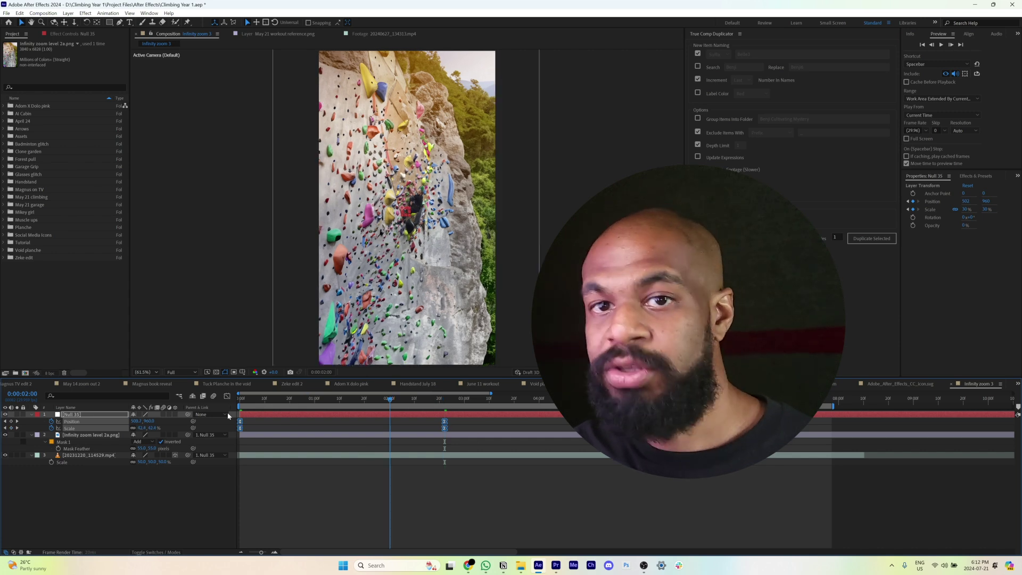
{"action": "left_click", "coordinate": [211, 491]}
{"action": "key", "text": "Home"}
{"action": "key", "text": "space"}
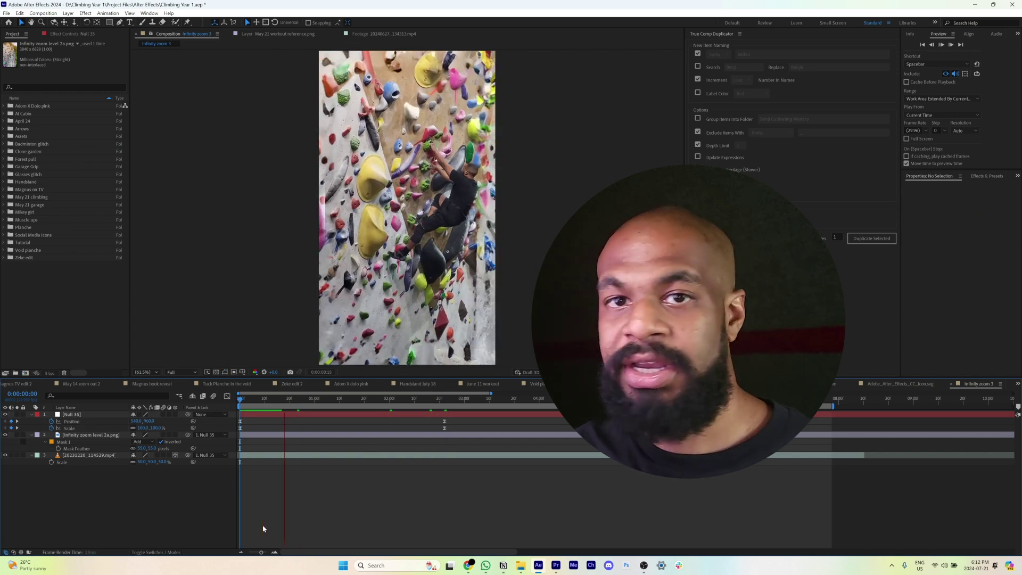